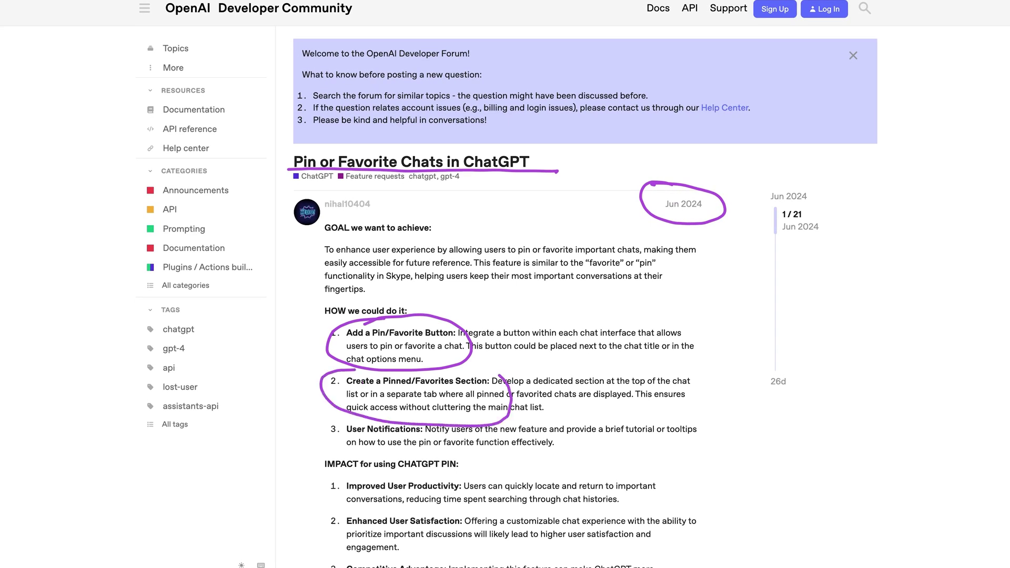
scroll(506, 317, "down", 15)
scroll(506, 315, "down", 5)
scroll(506, 315, "down", 3)
scroll(506, 315, "down", 4)
scroll(505, 316, "down", 4)
scroll(505, 316, "down", 3)
scroll(505, 316, "down", 3)
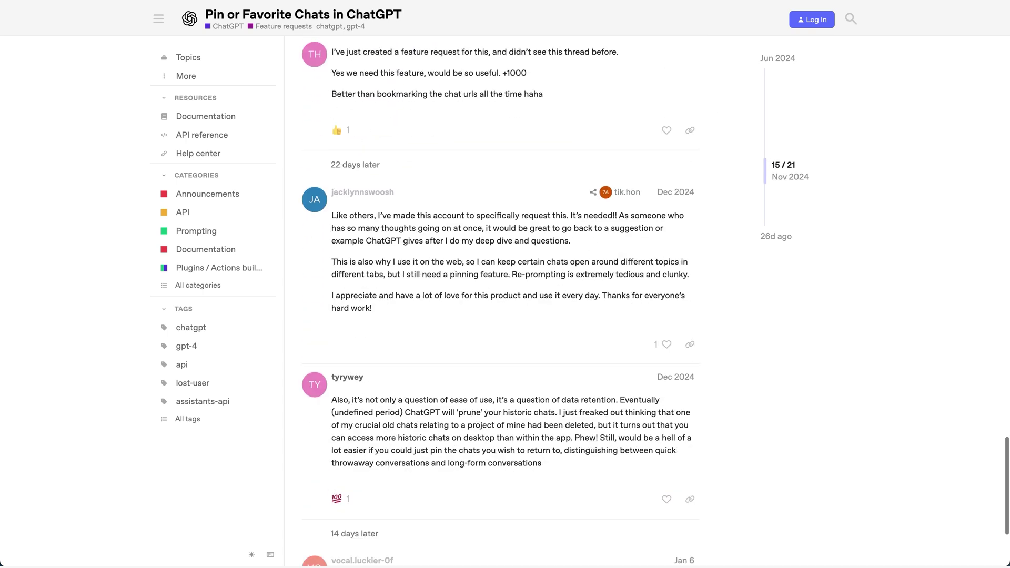
scroll(505, 316, "down", 3)
scroll(506, 316, "down", 3)
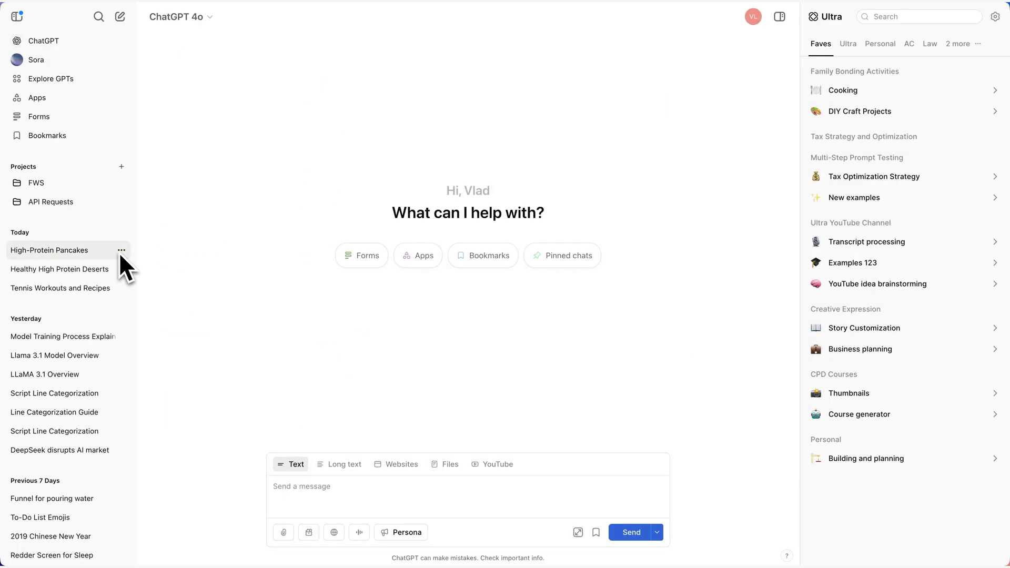
Step: Pin the High-Protein Pancakes chat and show the pinned chats list
left_click(121, 251)
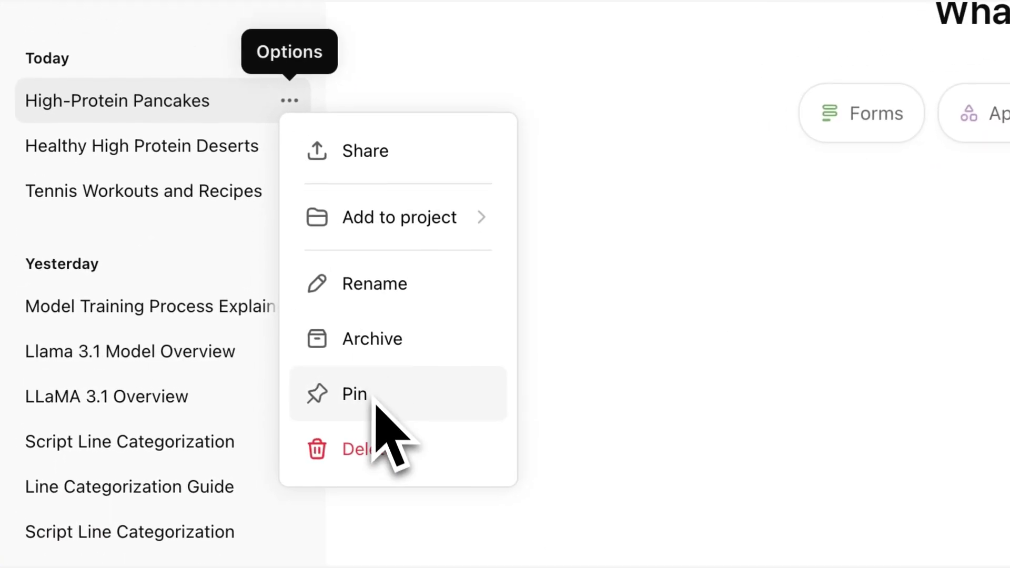
left_click(376, 405)
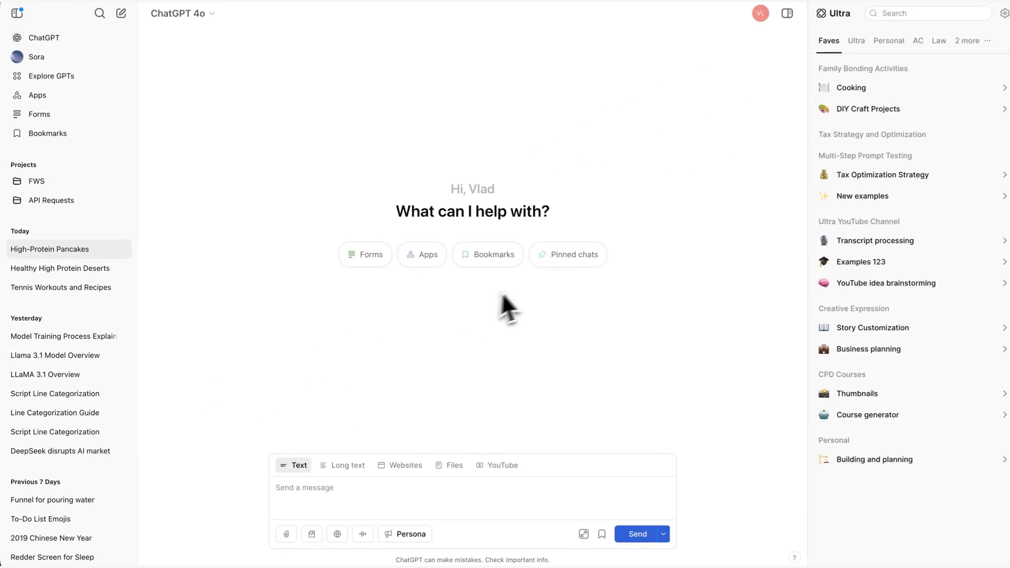
left_click(550, 260)
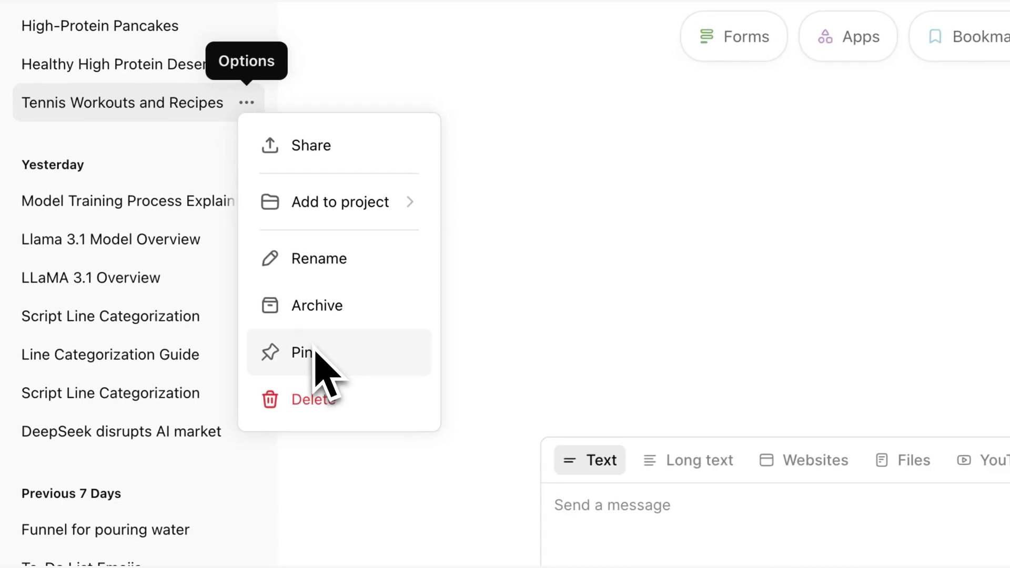
Step: Open the pinned Tennis Workouts and Recipes conversation from the pinned list
left_click(316, 352)
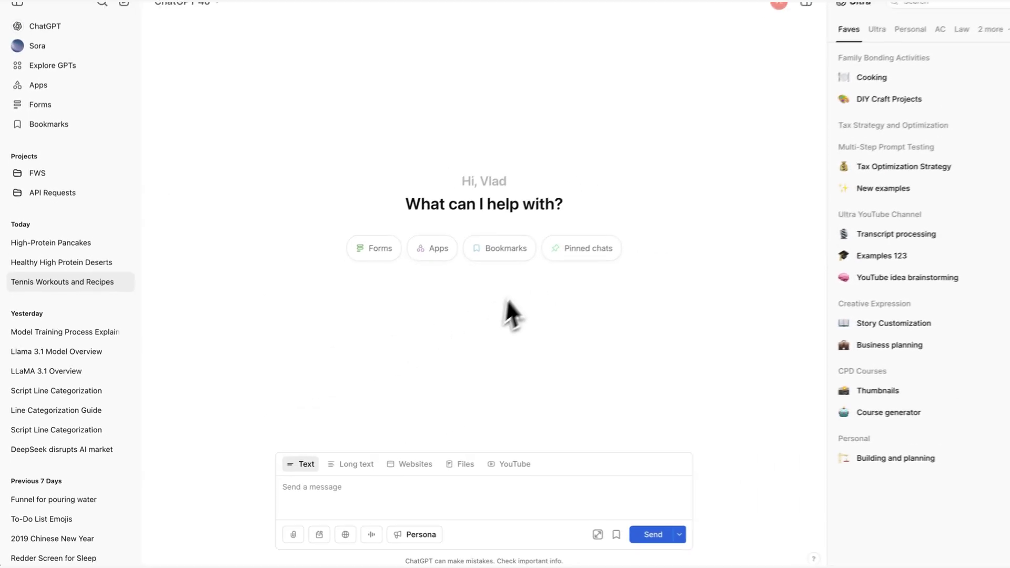
left_click(570, 254)
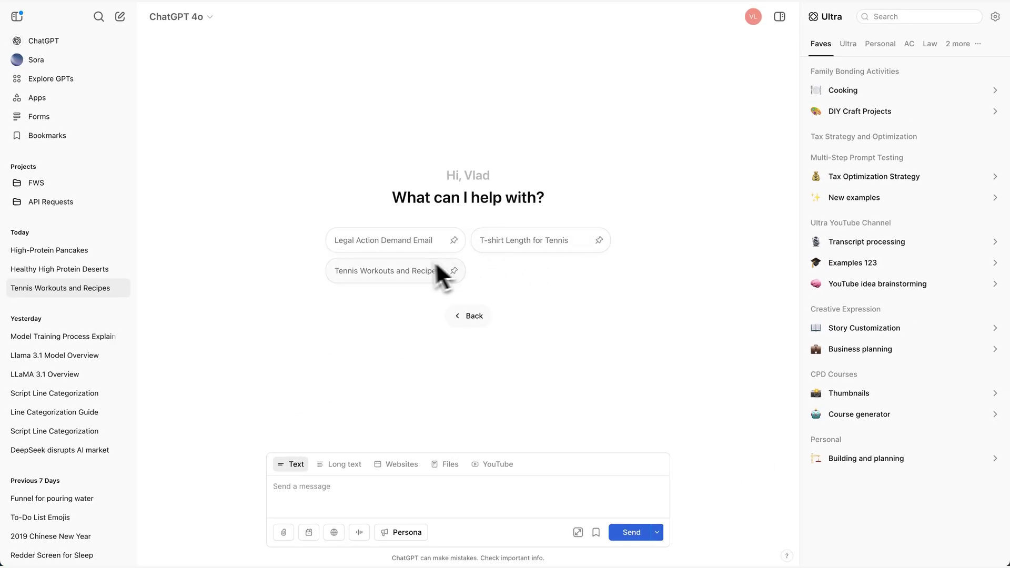
left_click(397, 268)
scroll(397, 268, "up", 3)
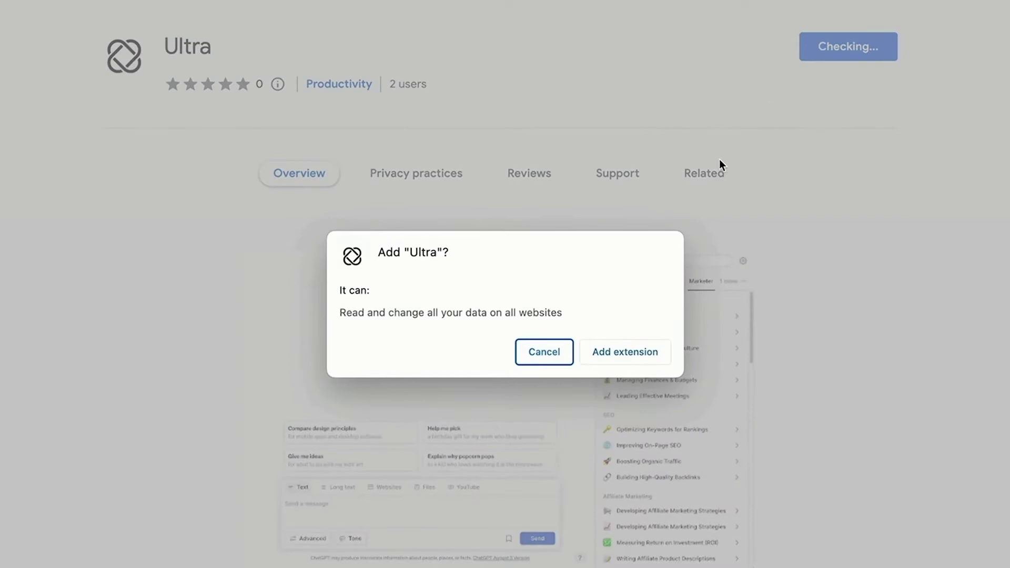
Step: Confirm adding the Ultra extension to Chrome
left_click(617, 352)
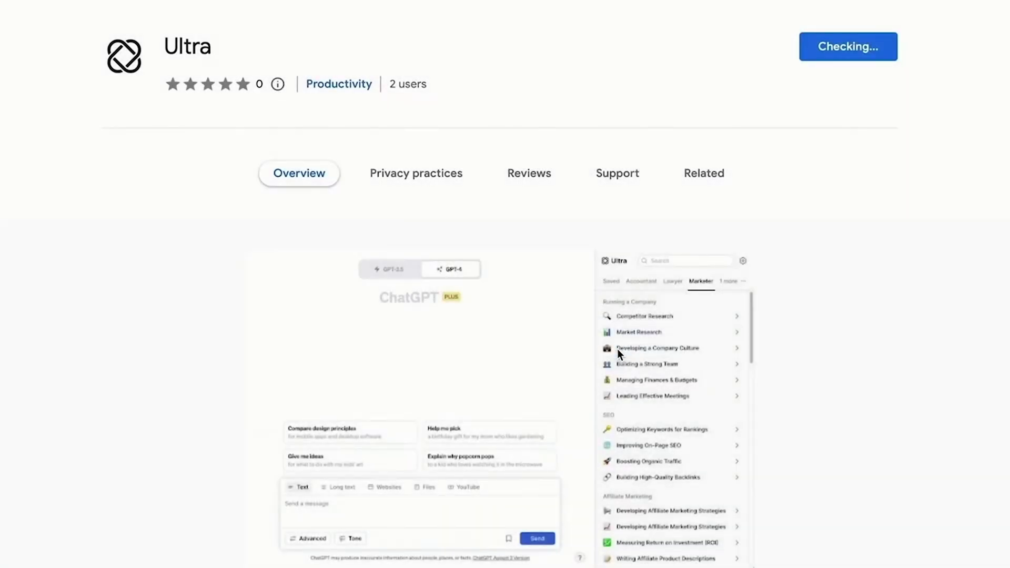
scroll(616, 332, "down", 10)
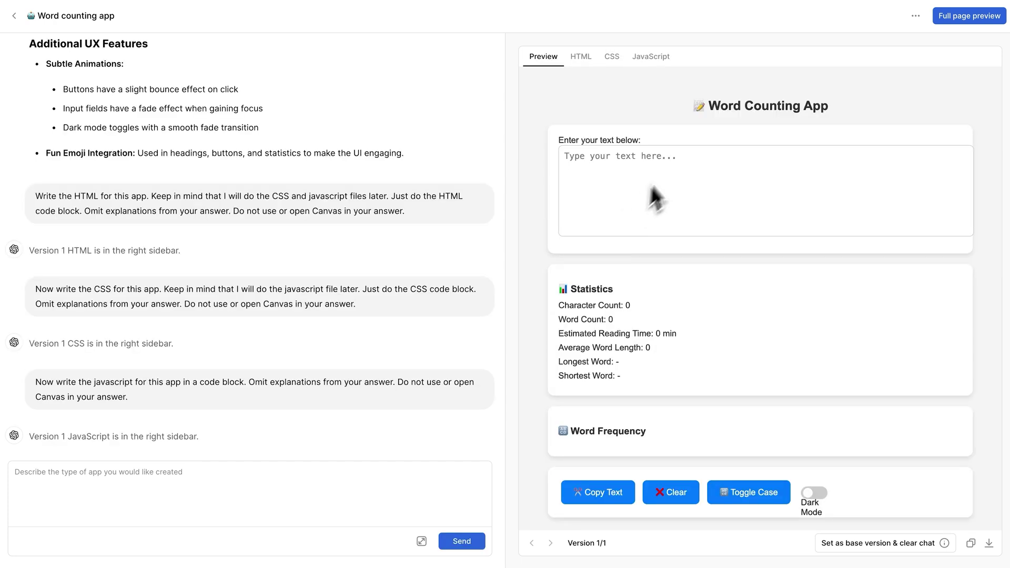
Step: Enter sample text into the Word Counting App preview text area
left_click(677, 160)
type("Hello how a")
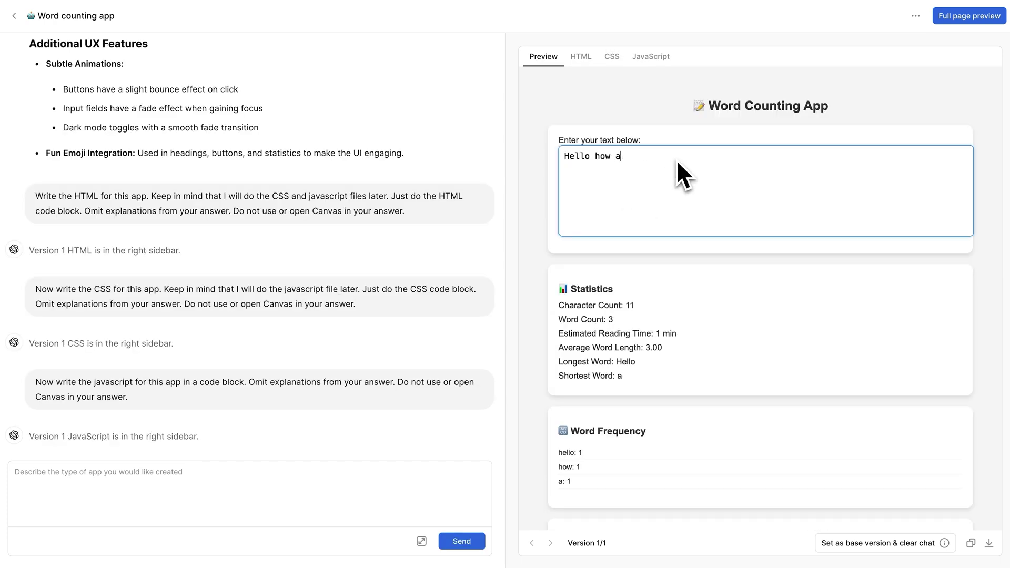
type("re you?")
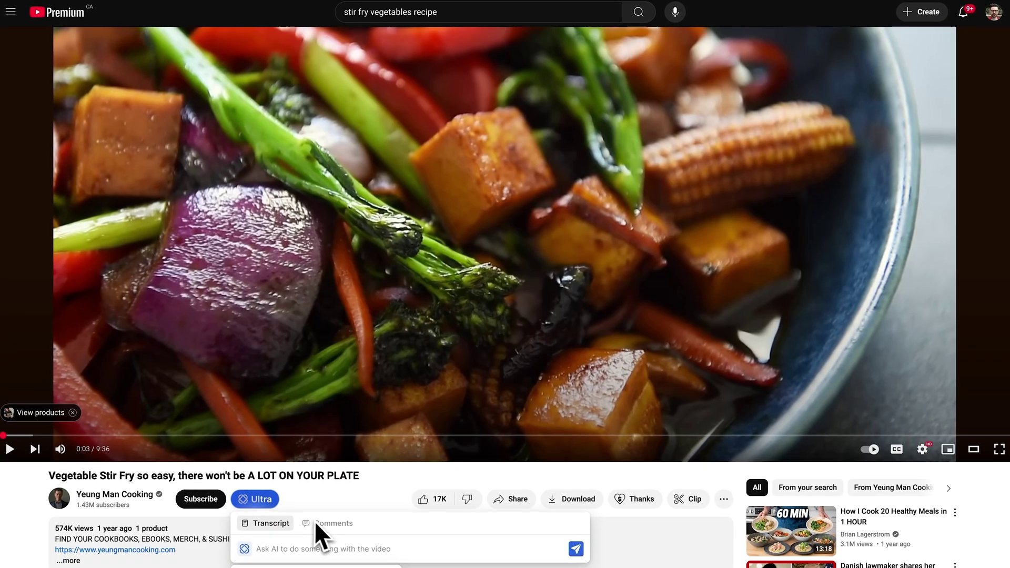
type("Create an org")
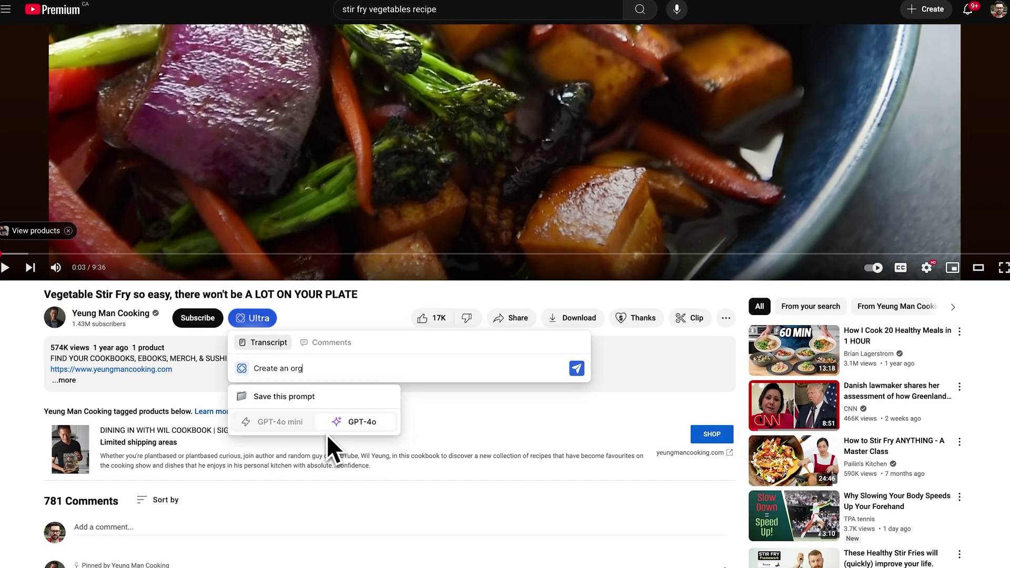
type("anized recipe for me")
Step: Send the organized-recipe request about the stir fry video to GPT-4o
left_click(577, 369)
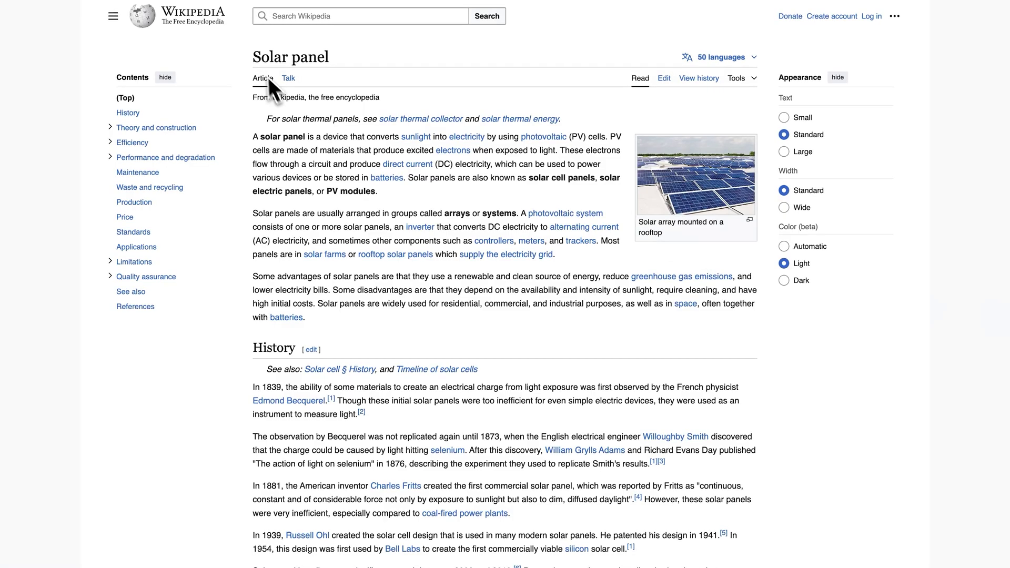
Step: Select the Solar panel article text from the top down to Technology
left_click_drag(268, 88, 568, 454)
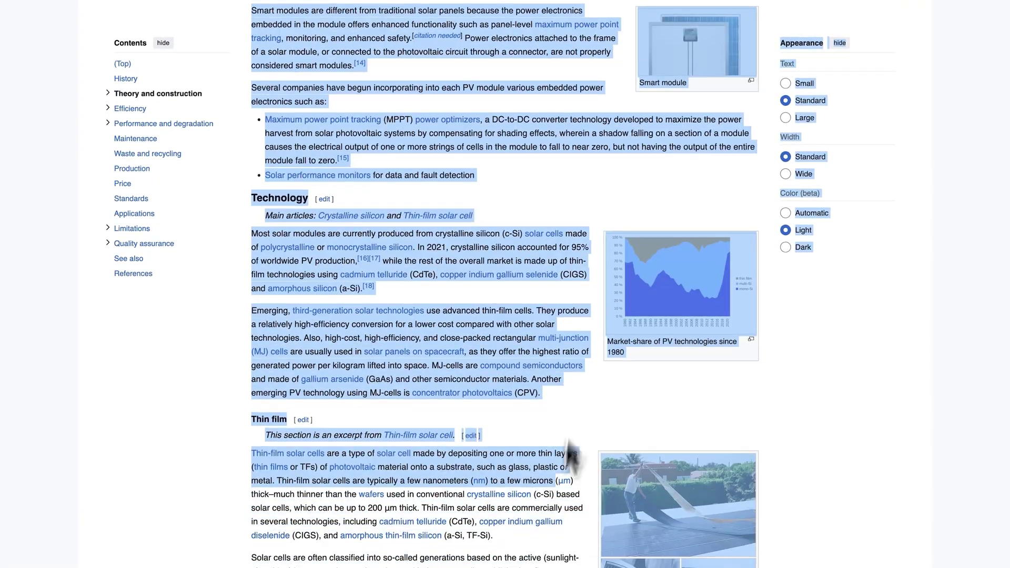
type("Give me")
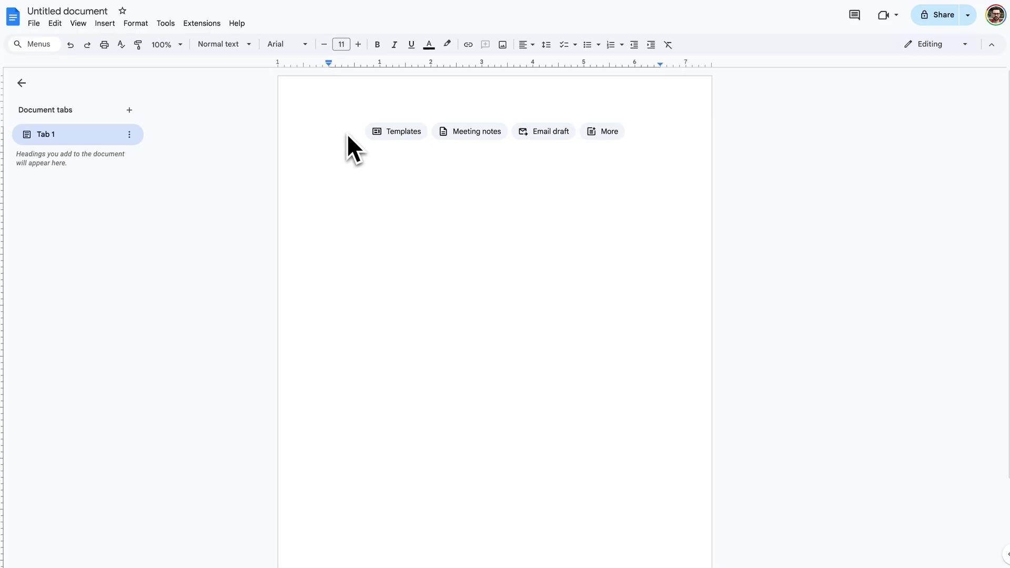
type("Write me an essay on why solar panels are a good energy source")
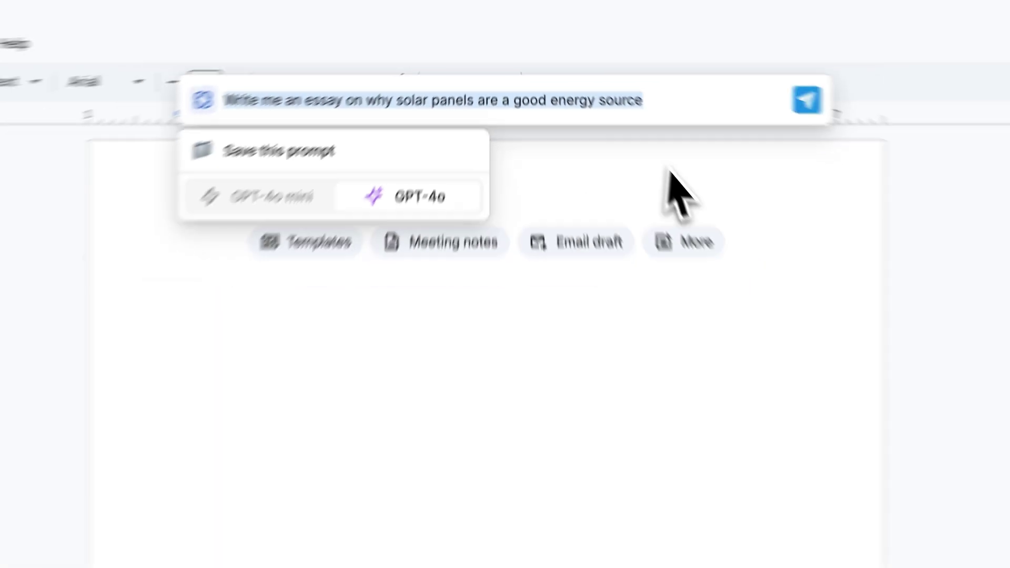
Step: Submit the solar panel essay request and insert the generated essay after the cursor
key("Return")
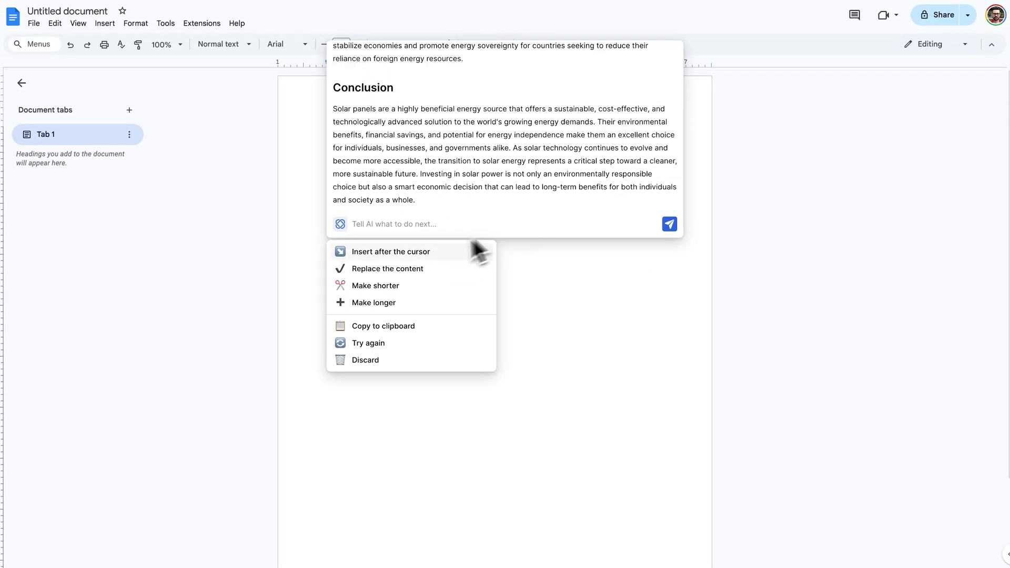
left_click(458, 251)
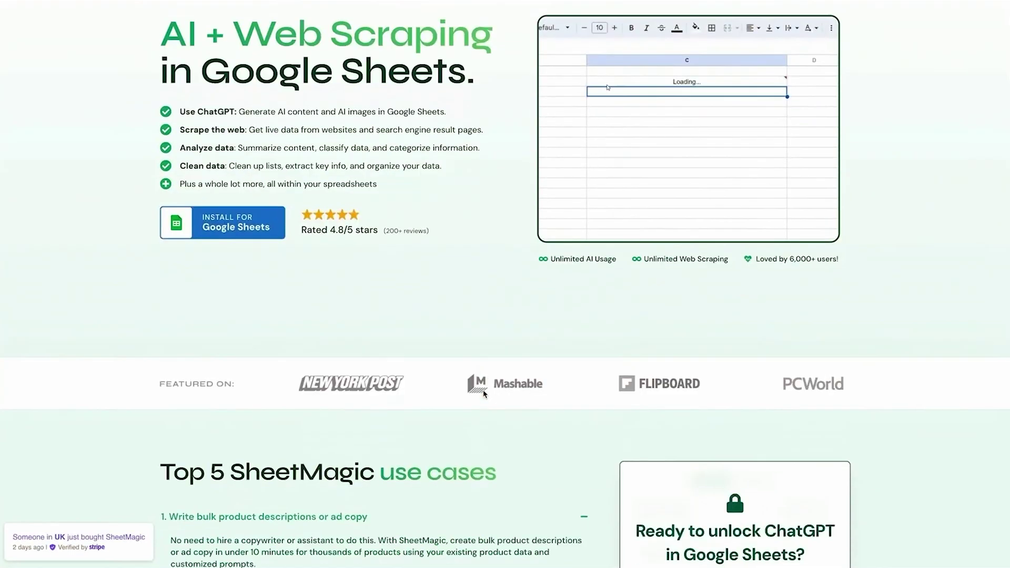
scroll(483, 394, "down", 7)
scroll(484, 394, "up", 3)
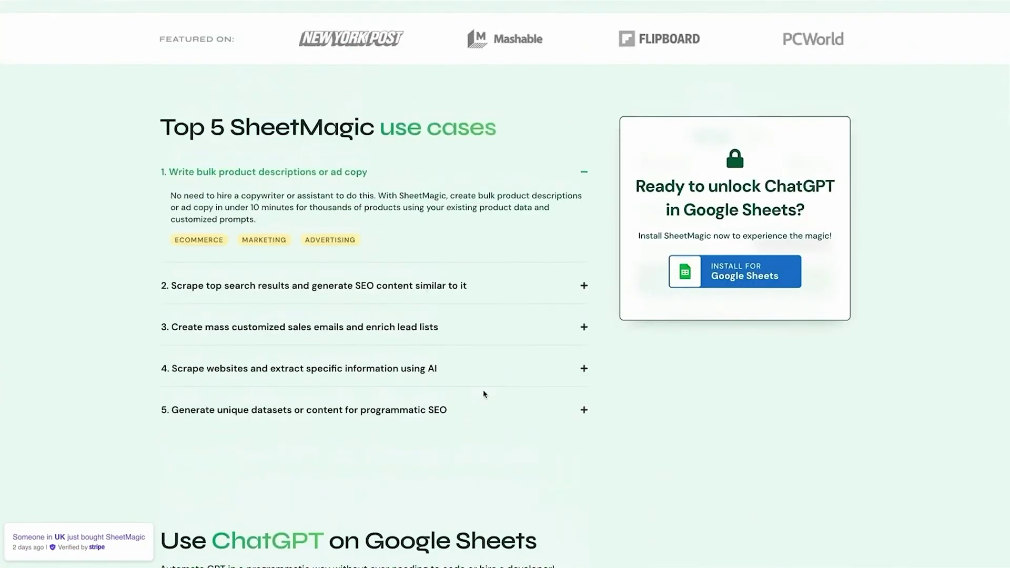
scroll(483, 395, "up", 4)
scroll(507, 315, "up", 2)
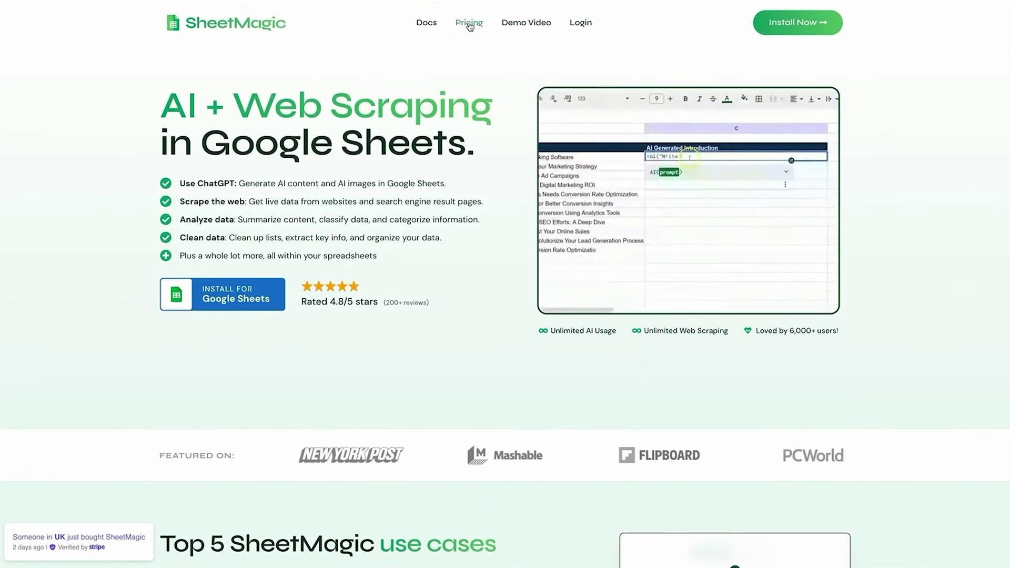
Step: Open the SheetMagic pricing page showing the Solo and Team plans
left_click(470, 26)
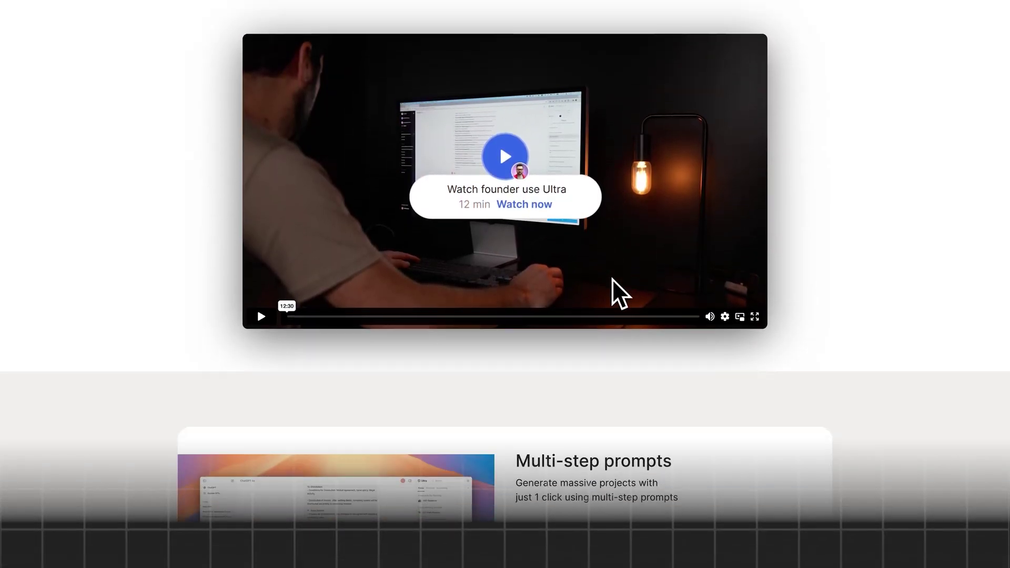
scroll(612, 278, "down", 1)
scroll(612, 279, "down", 1)
scroll(612, 279, "down", 2)
scroll(612, 278, "down", 1)
scroll(612, 279, "down", 2)
scroll(611, 278, "down", 2)
scroll(613, 279, "down", 1)
scroll(612, 279, "down", 2)
scroll(612, 279, "down", 3)
scroll(612, 279, "down", 2)
scroll(612, 279, "down", 2)
scroll(612, 279, "down", 2)
scroll(592, 459, "down", 2)
scroll(590, 458, "down", 2)
scroll(589, 458, "down", 2)
scroll(589, 458, "down", 2)
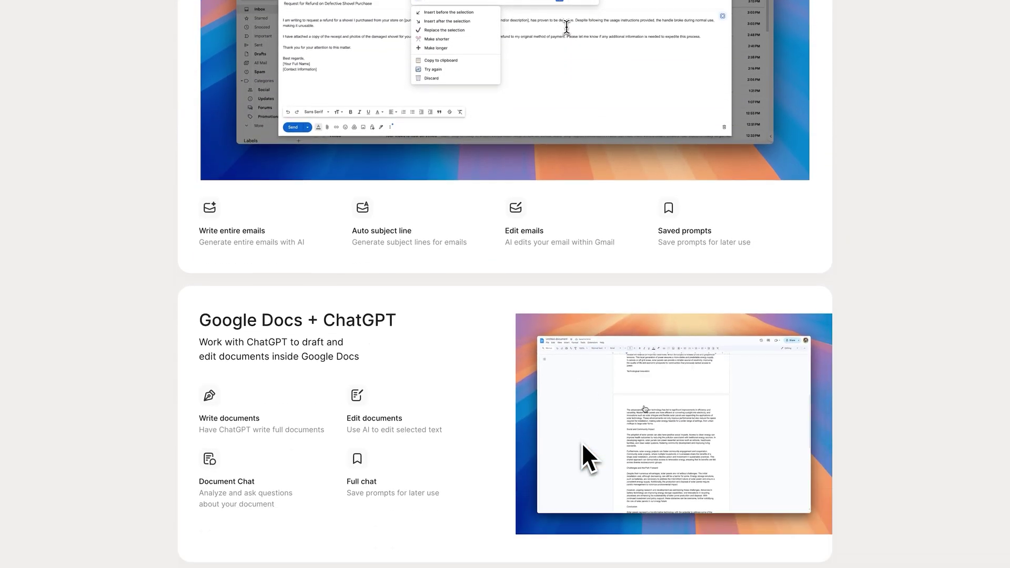